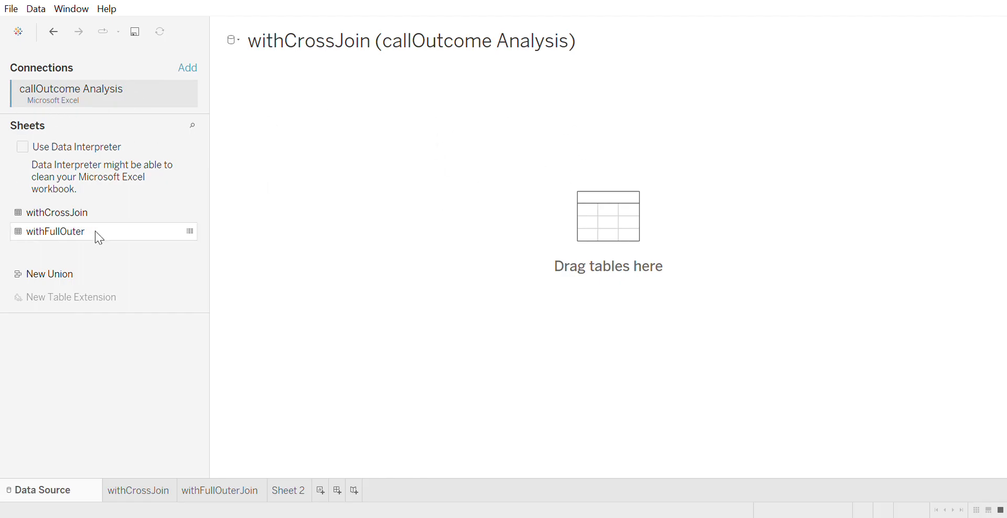
Add the withCrossJoin sheet from the callOutcome Analysis connection to the data source canvas.
left_click(69, 214)
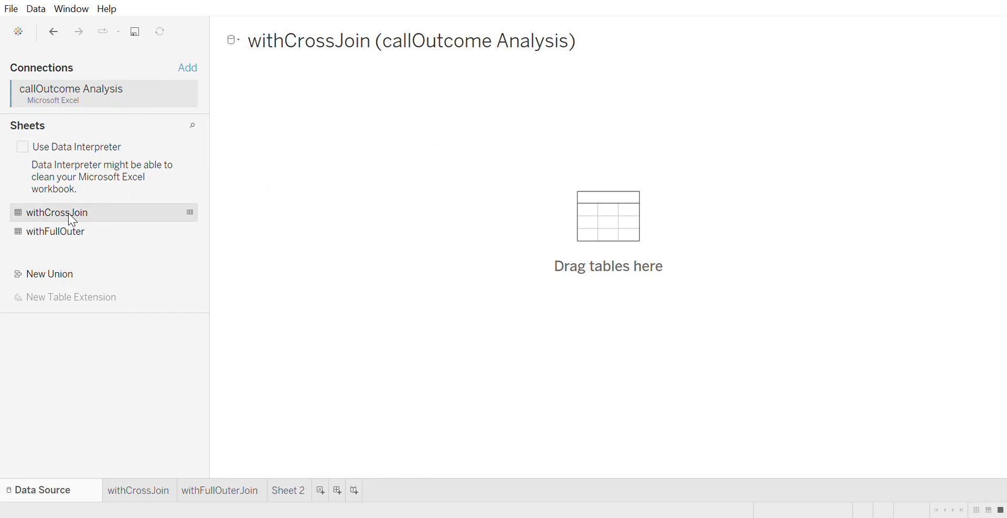
left_click_drag(79, 217, 423, 151)
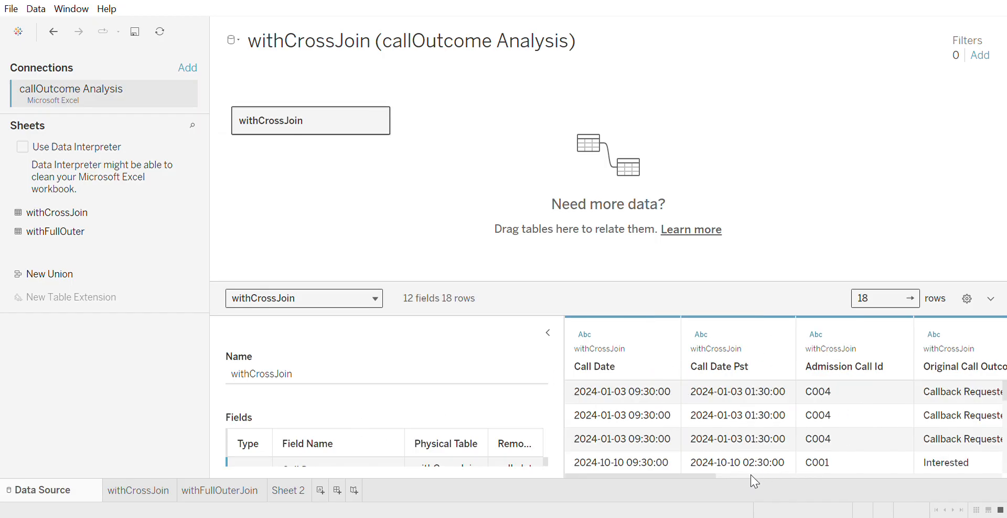
Examine the rows and columns of the withCrossJoin data preview, including the calculated fields.
left_click(706, 471)
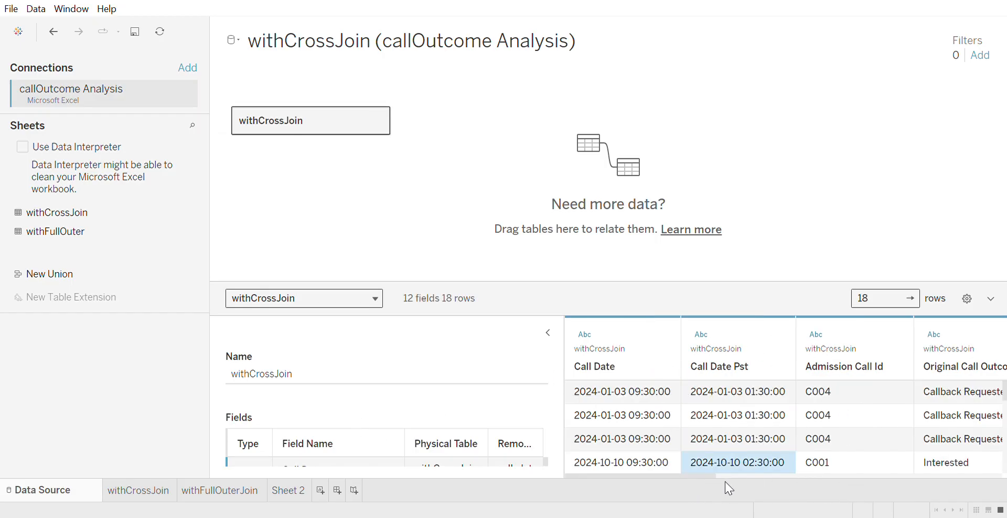
left_click_drag(703, 478, 990, 398)
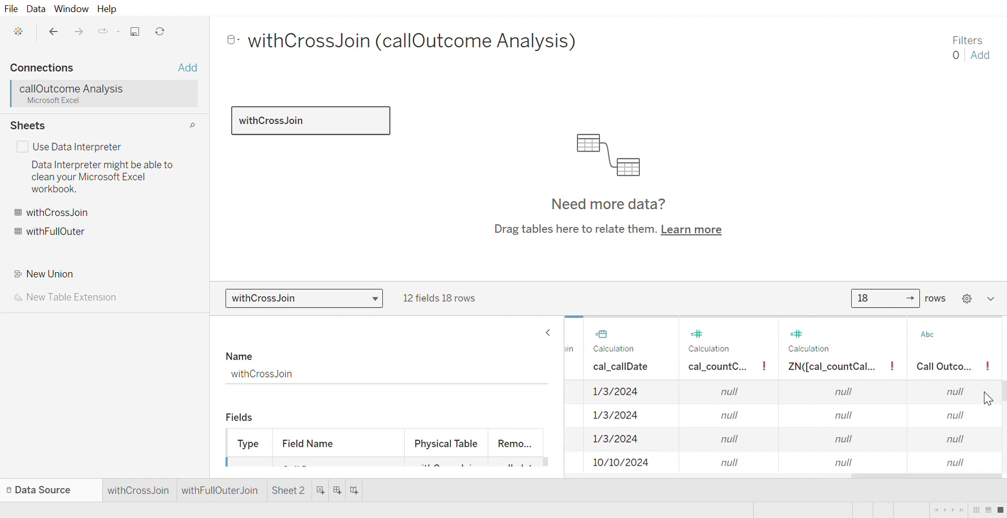
scroll(990, 399, "down", 3)
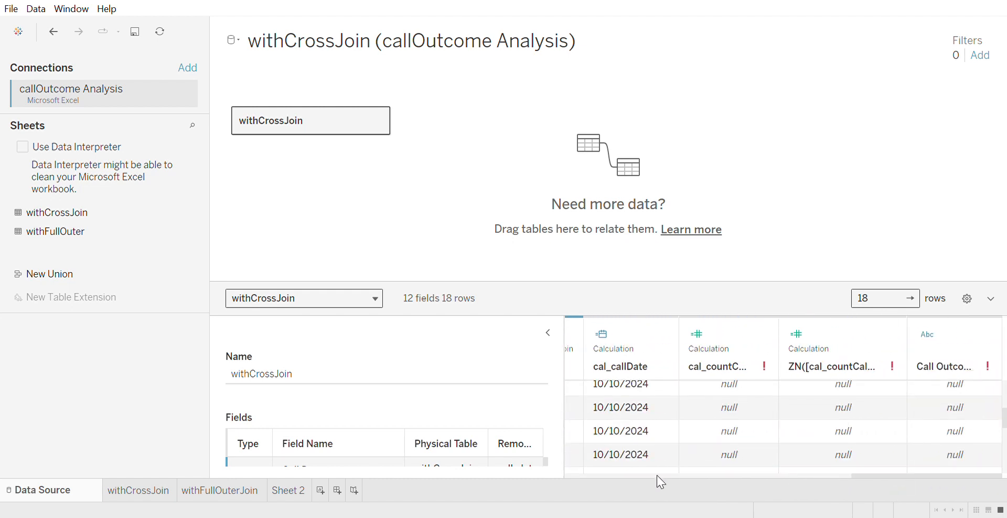
left_click_drag(860, 474, 521, 477)
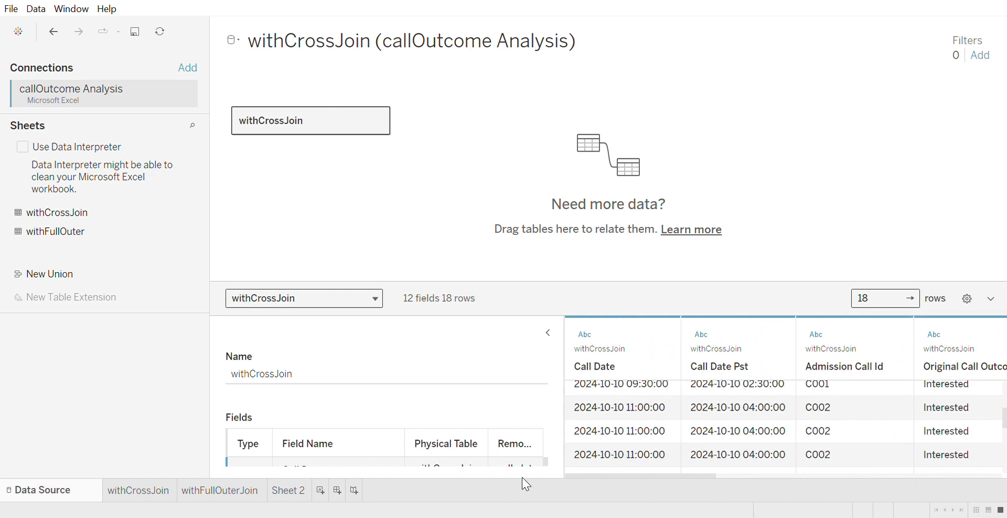
scroll(822, 412, "down", 3)
left_click_drag(686, 475, 998, 479)
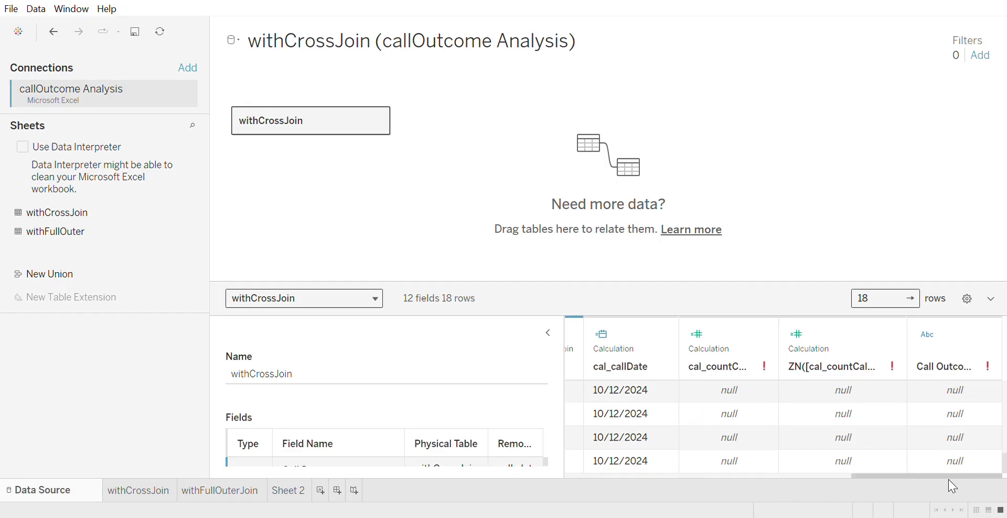
mouse_move(947, 476)
left_mouse_down()
mouse_move(727, 490)
mouse_move(952, 514)
mouse_move(949, 493)
left_mouse_up()
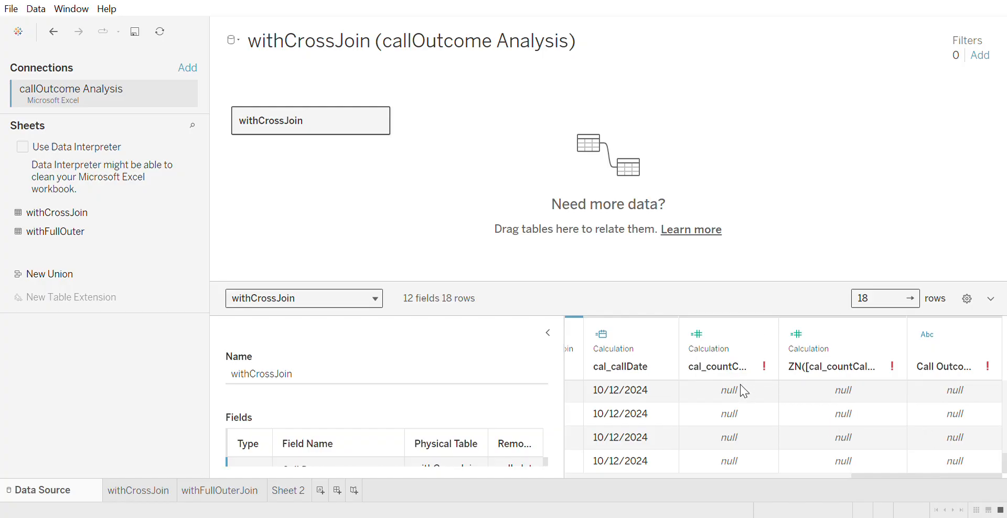
left_click_drag(867, 478, 581, 465)
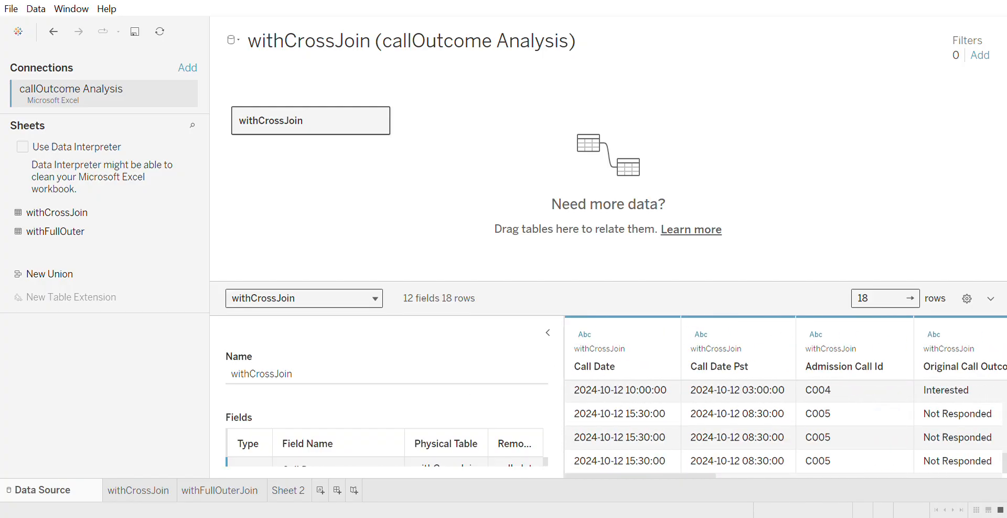
In the withCrossJoin worksheet, add Call Outcome All to Columns and widen the outcome columns so their full names fit.
left_click(131, 488)
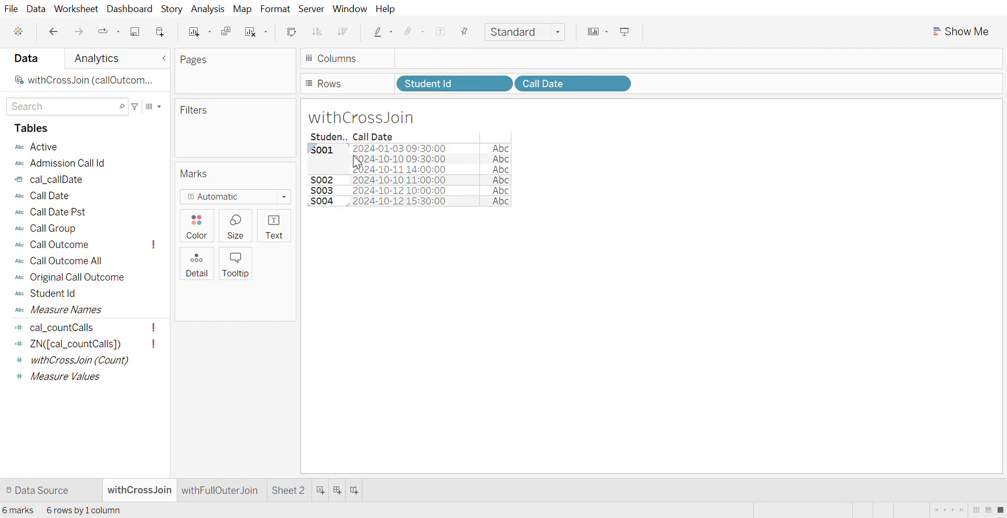
left_click_drag(409, 147, 409, 204)
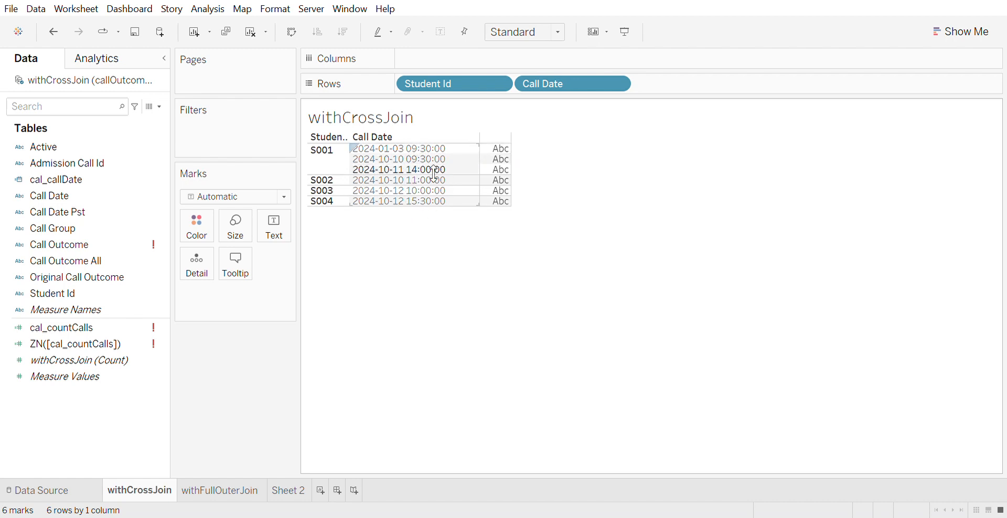
left_click(413, 215)
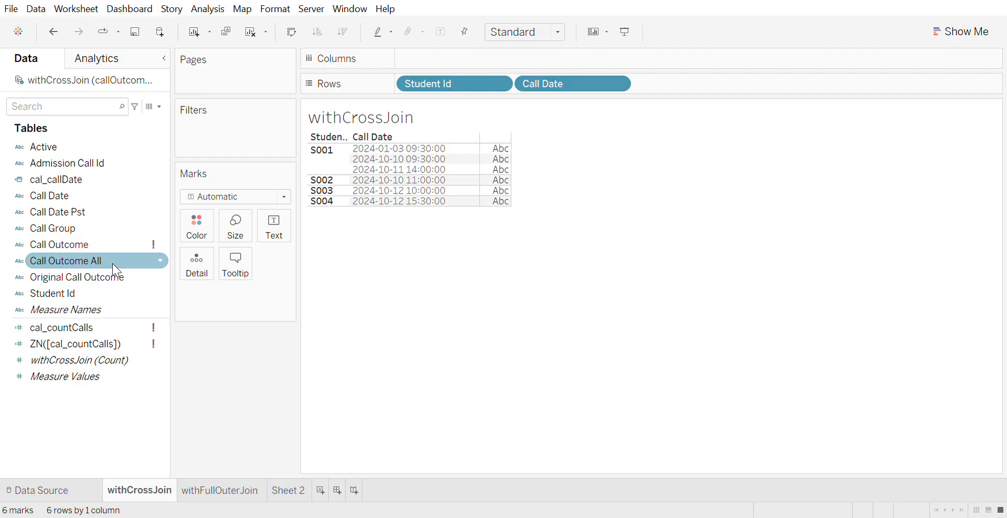
left_click_drag(112, 264, 476, 58)
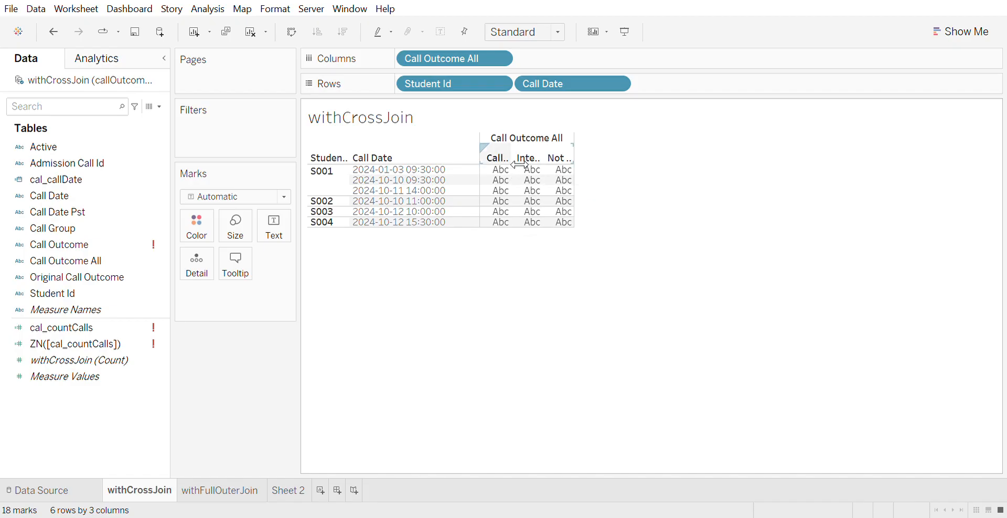
left_click_drag(569, 166, 594, 167)
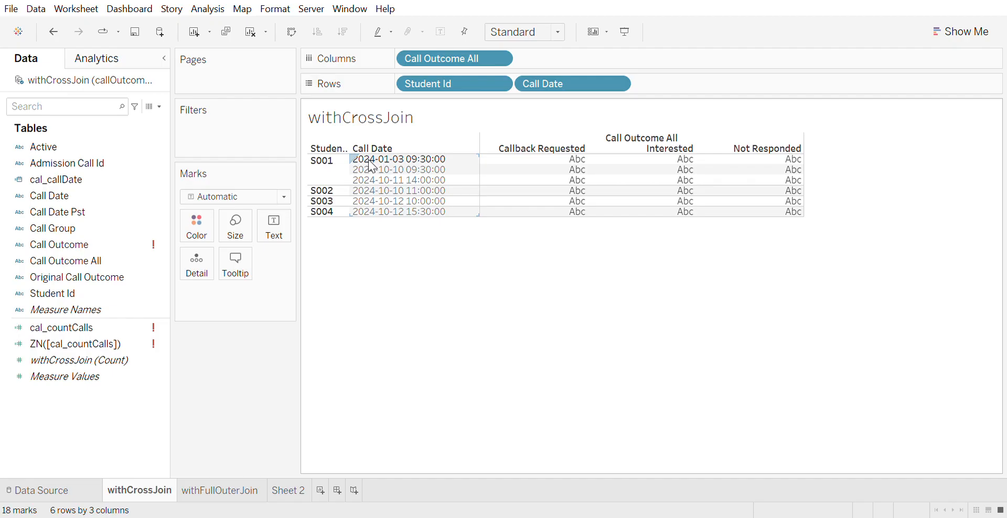
mouse_move(587, 166)
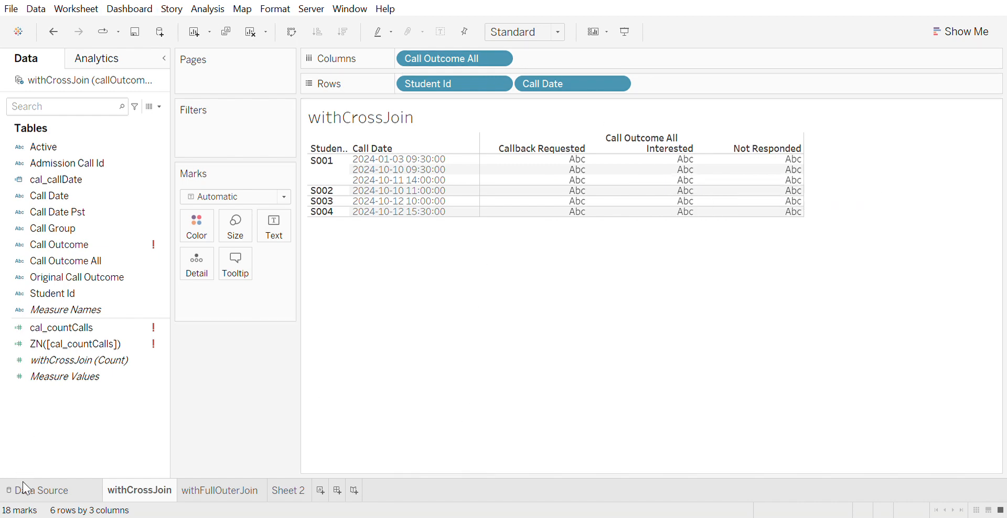
Go back to the data source, enlarge the data preview, and compare Original Call Outcome with Call Outcome All across the rows.
left_click(59, 495)
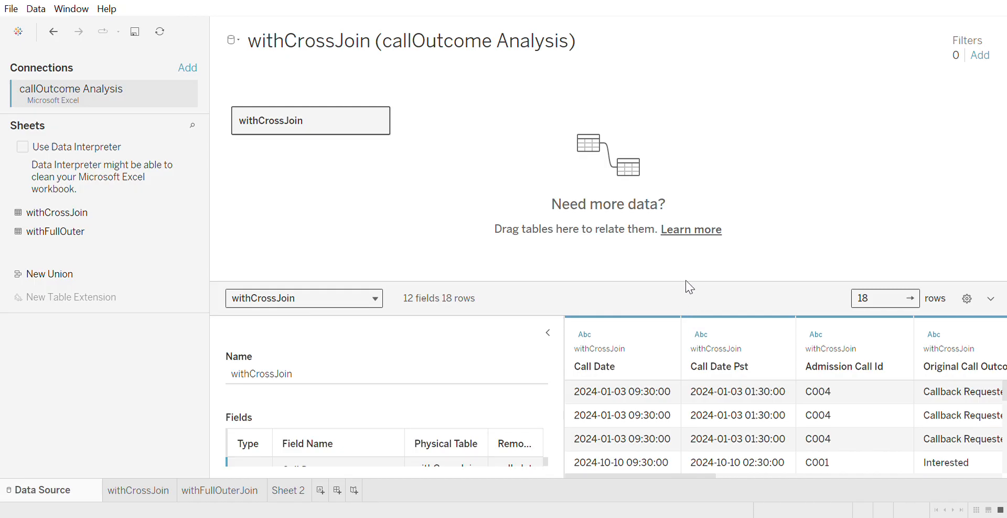
left_click_drag(685, 280, 665, 122)
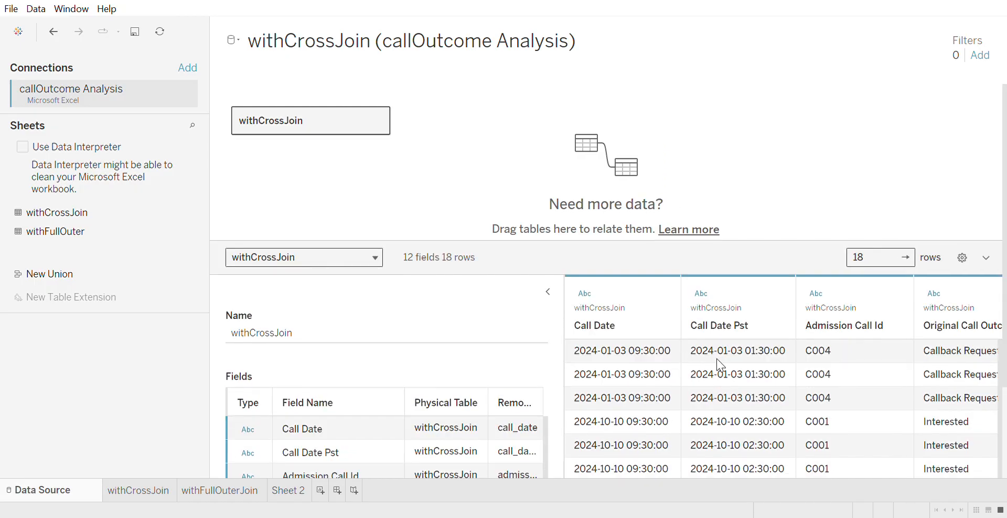
left_click(638, 357)
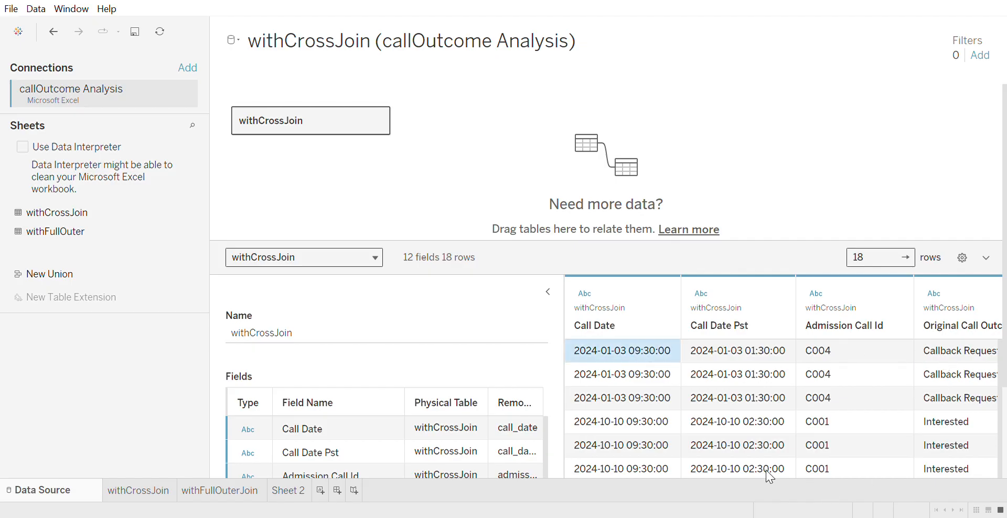
scroll(823, 407, "right", 2)
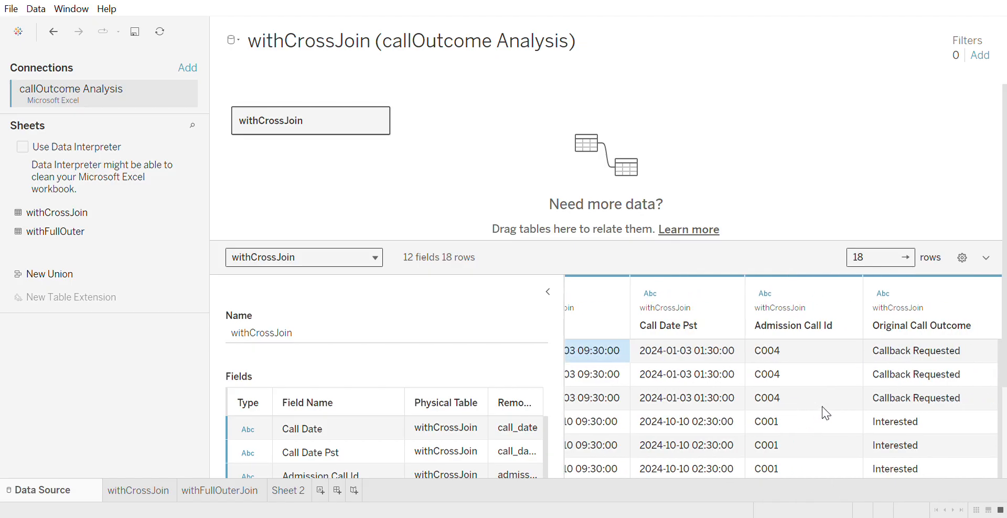
left_click_drag(570, 325, 407, 321)
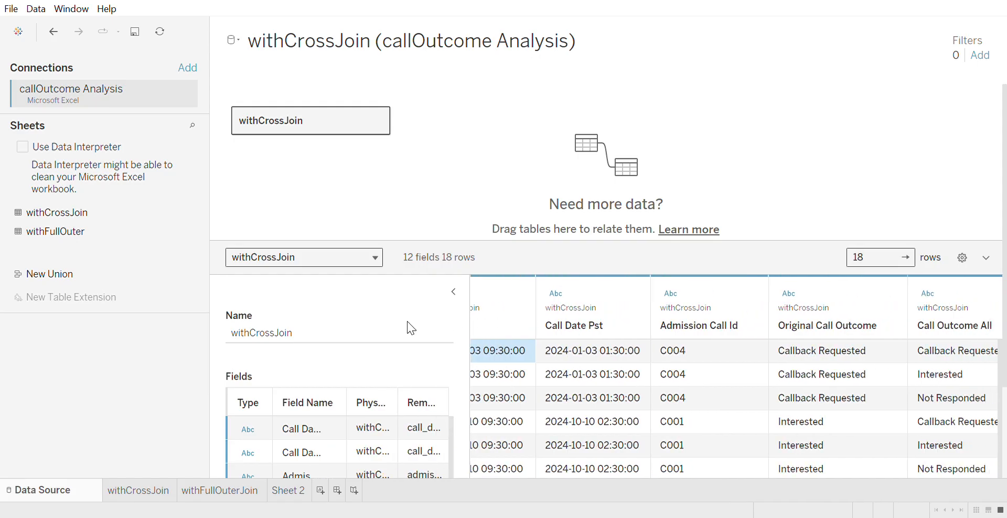
left_click(863, 355)
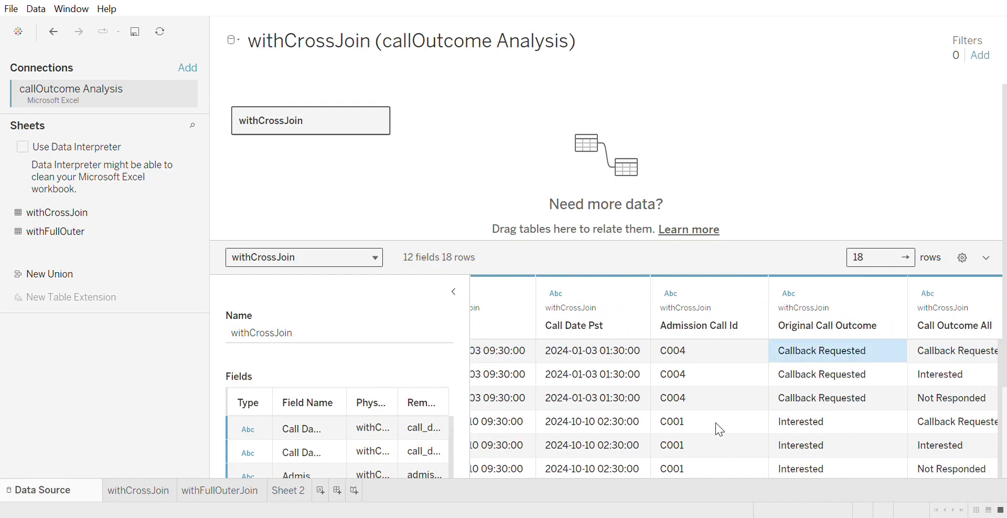
scroll(715, 422, "left", 2)
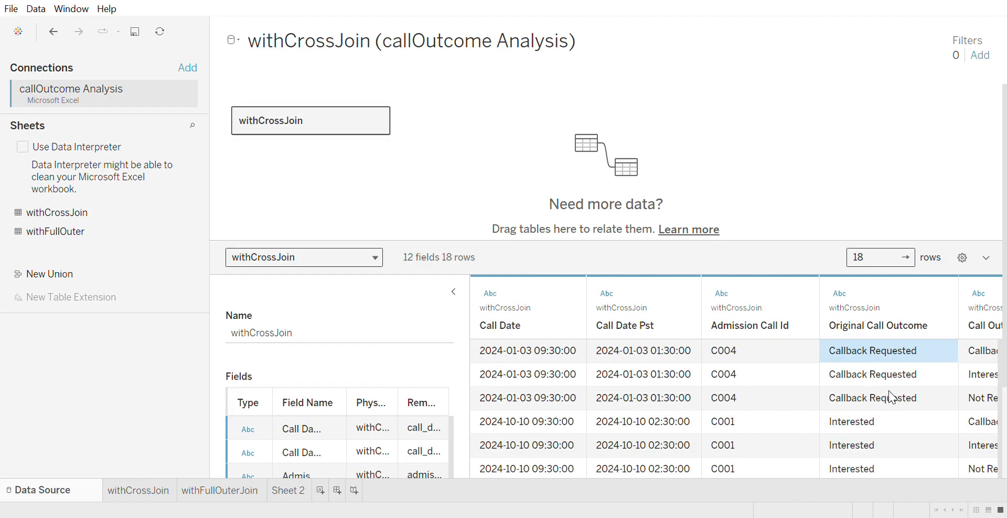
scroll(887, 389, "down", 1)
scroll(889, 395, "down", 1)
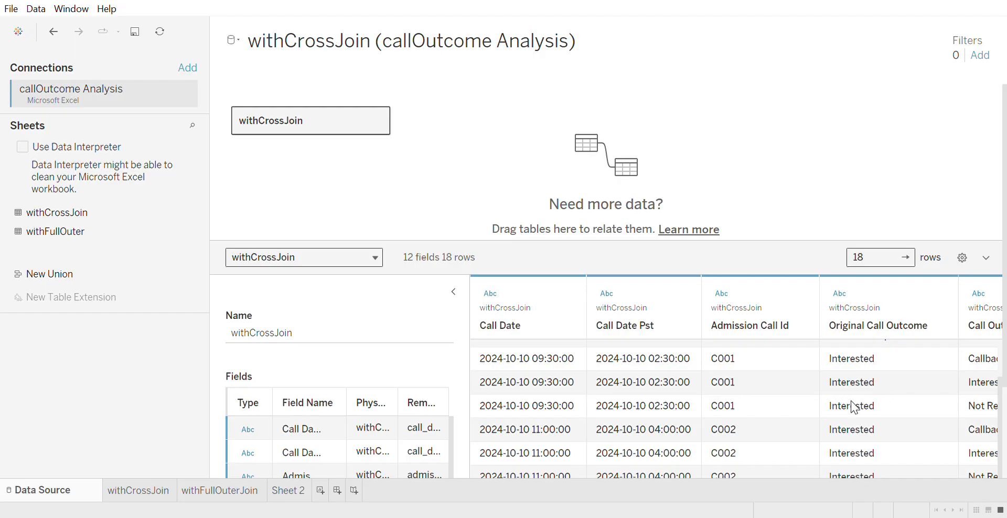
scroll(903, 420, "down", 6)
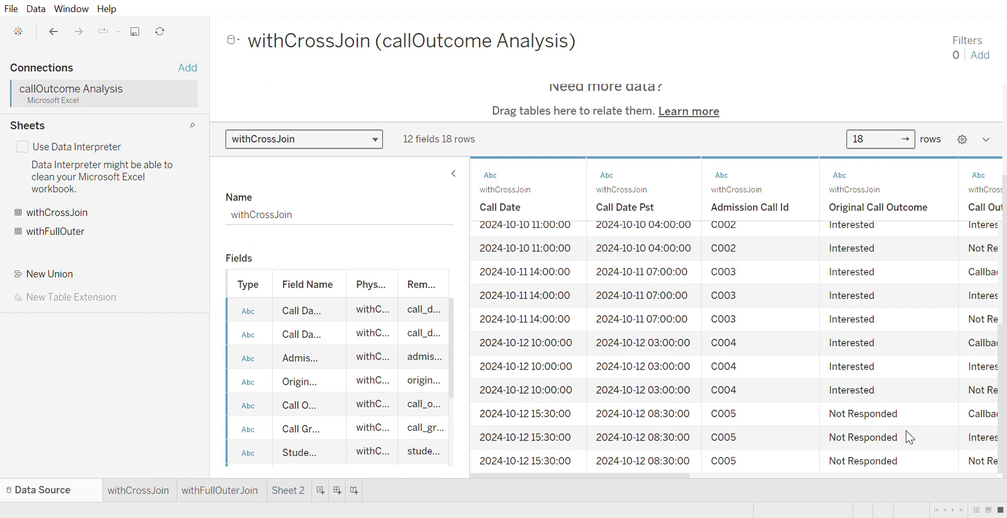
scroll(906, 430, "up", 5)
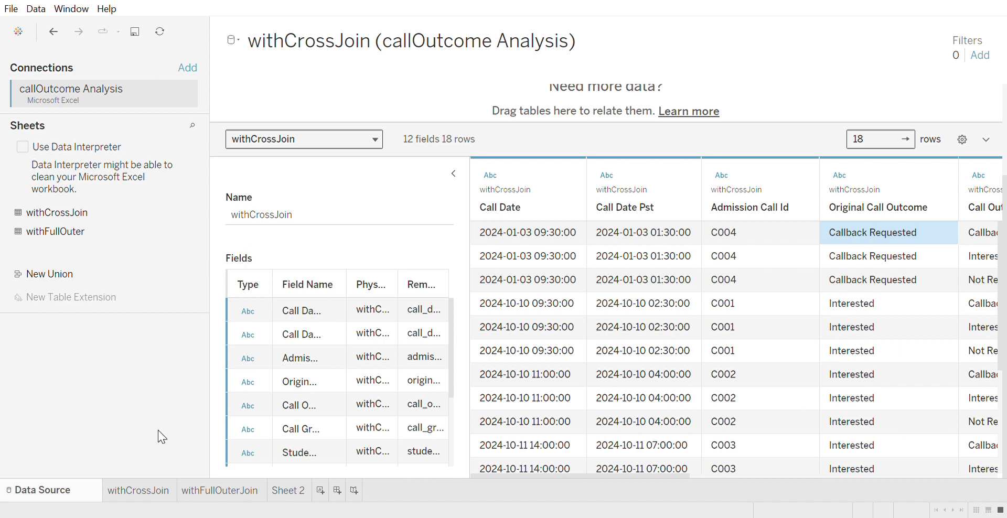
Return to the withCrossJoin worksheet and correct the formula of the cal_countCalls calculated field.
left_click(154, 491)
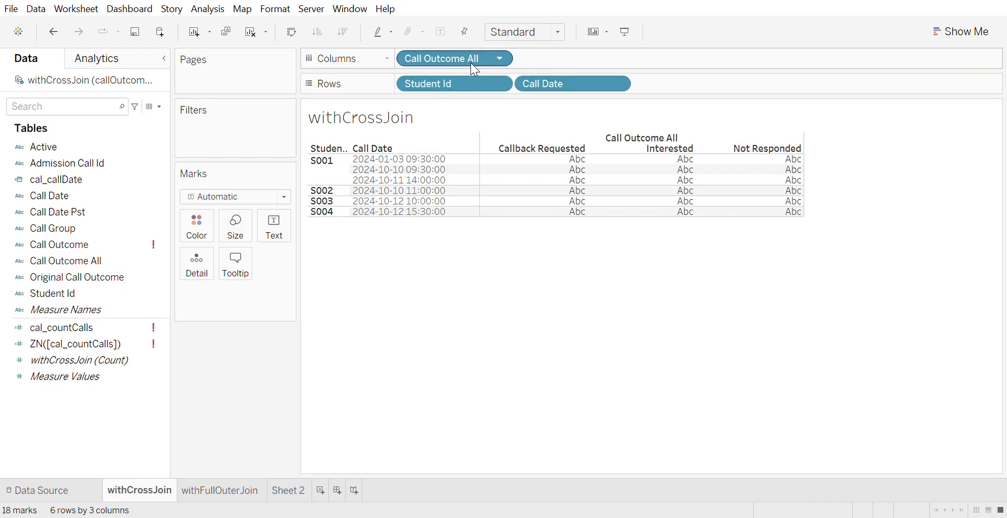
mouse_move(527, 165)
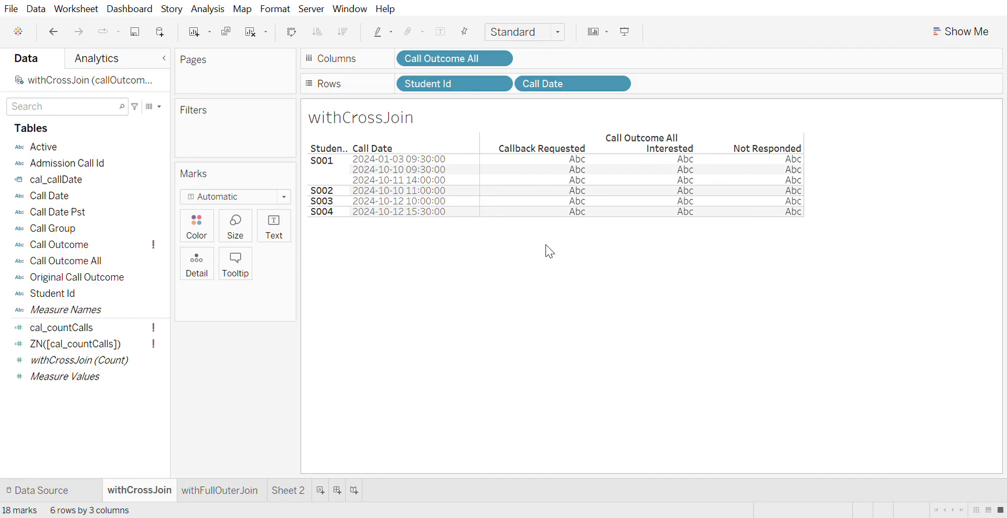
left_click(115, 327)
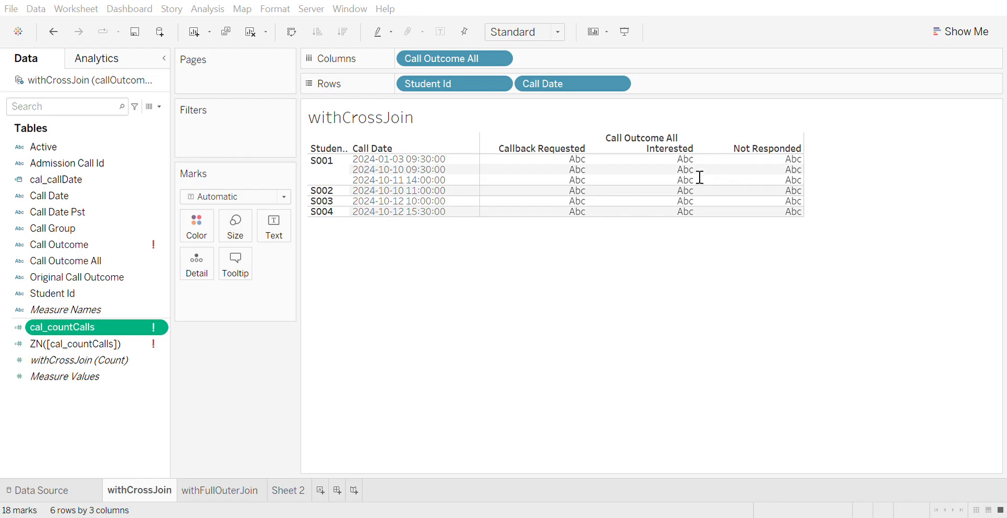
left_click(852, 392)
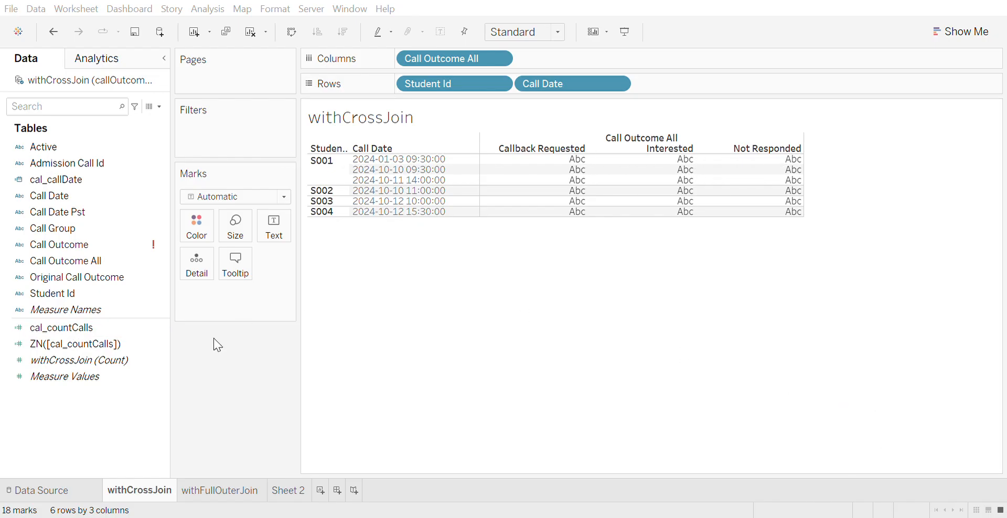
Show cal_countCalls as text in the withCrossJoin table and hide the Call Outcome All field label.
left_click(87, 332)
left_click(87, 334)
left_click_drag(69, 326, 278, 234)
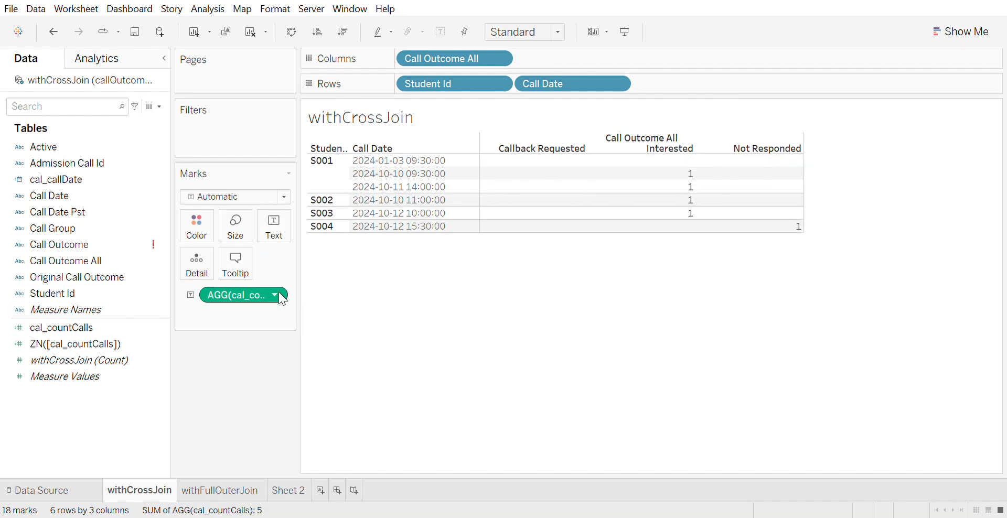
mouse_move(682, 179)
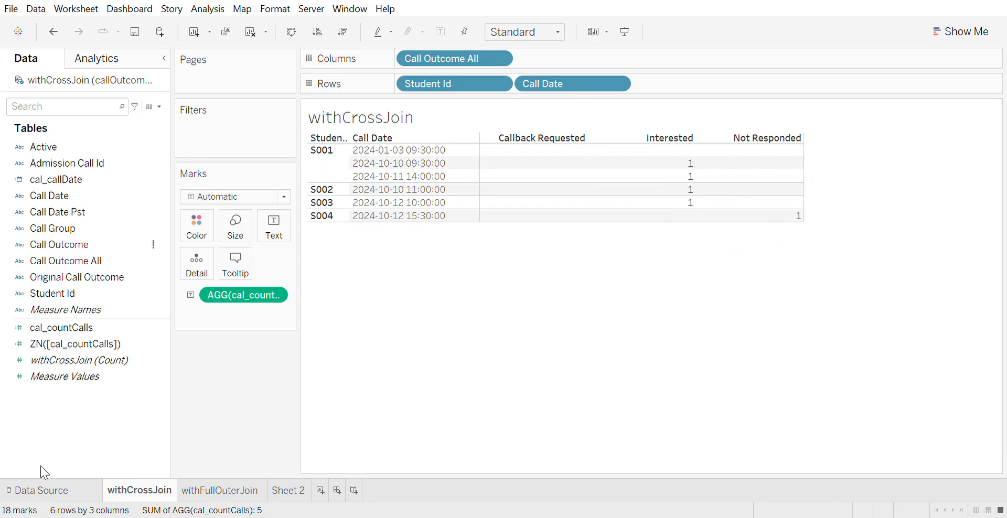
left_click(42, 491)
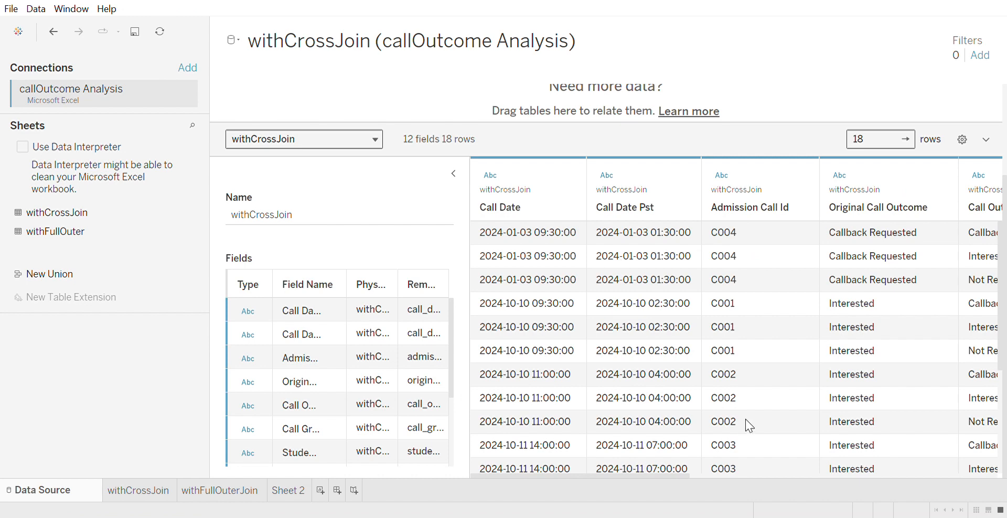
left_click_drag(659, 477, 822, 480)
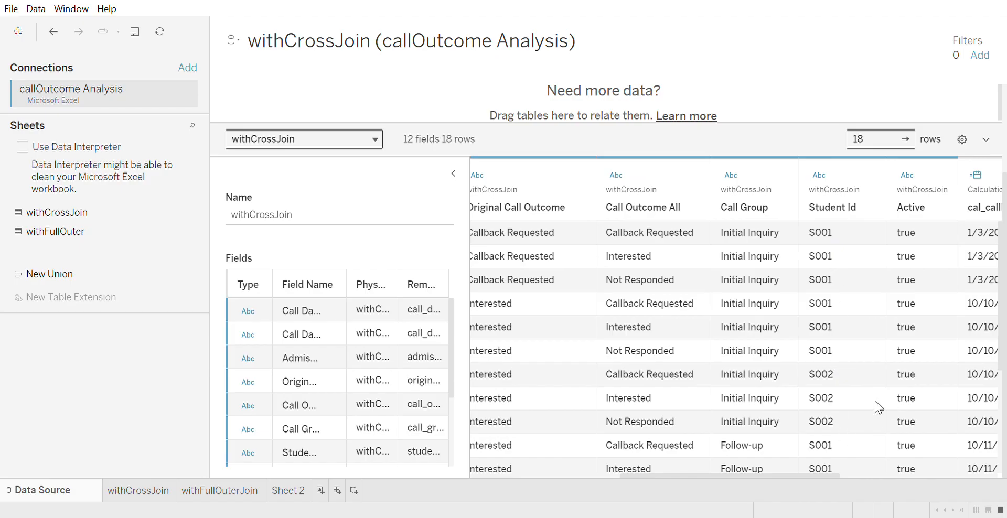
left_click_drag(834, 476, 677, 473)
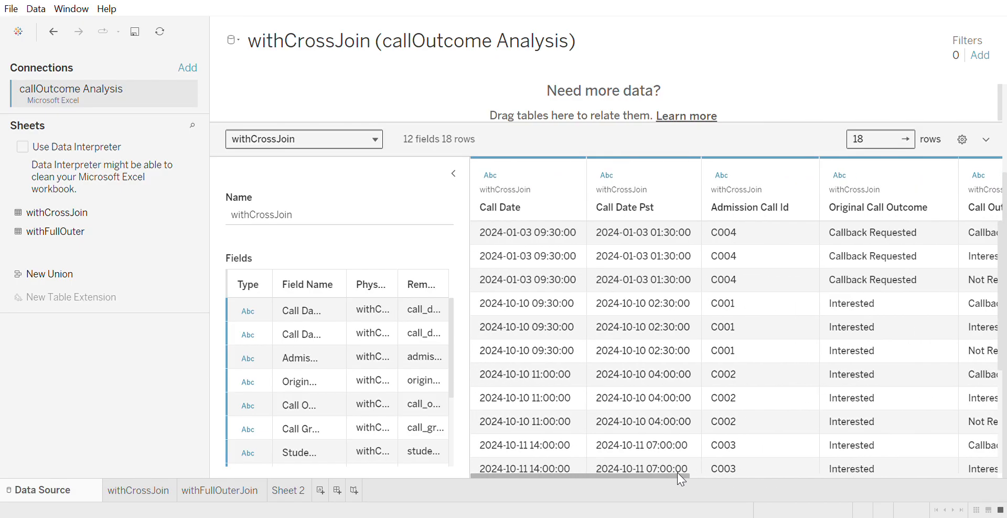
left_click(473, 299)
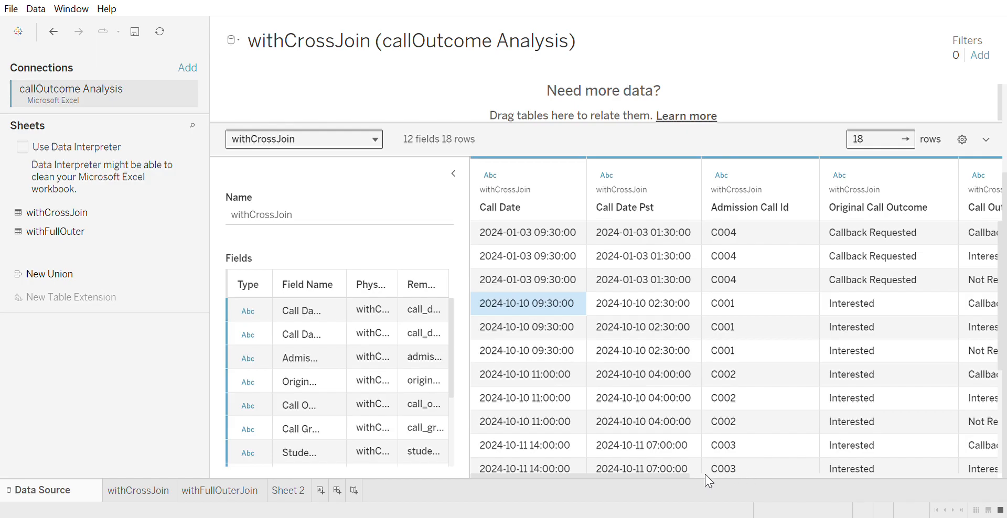
left_click(682, 472)
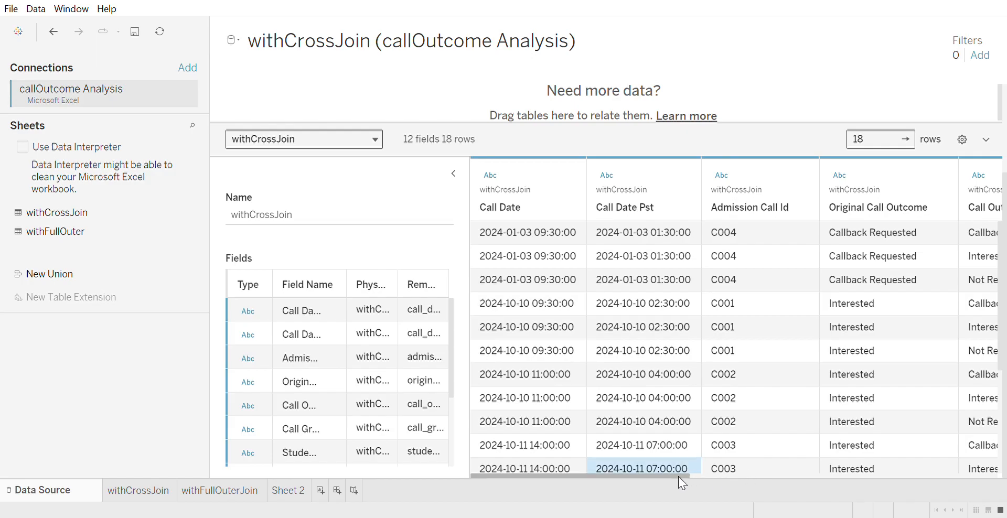
left_click_drag(678, 476, 743, 478)
left_click(521, 333)
left_click(711, 332)
left_click(832, 335)
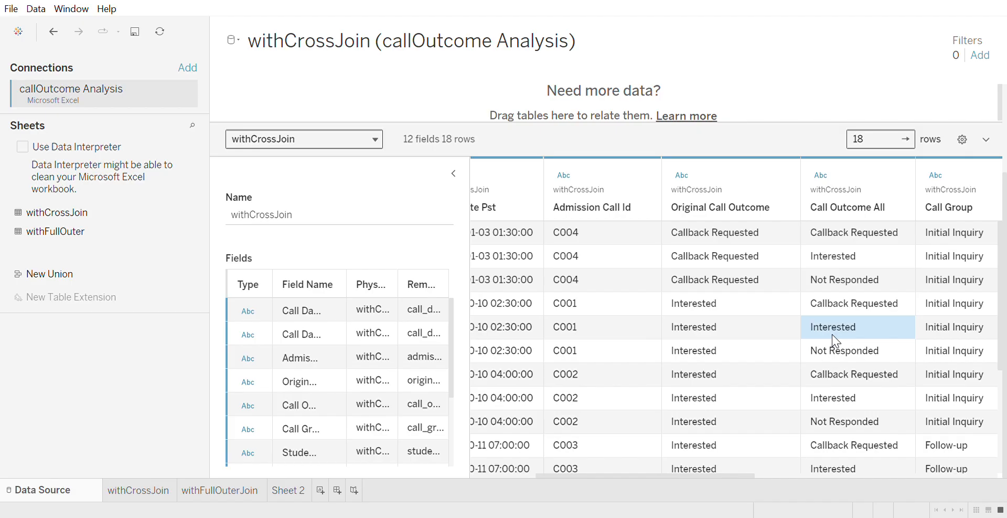
left_click(712, 331)
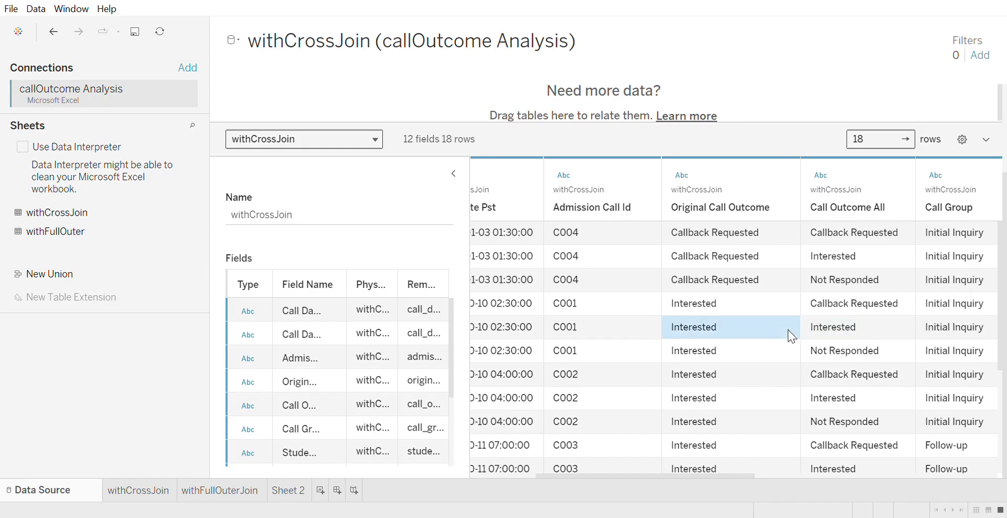
left_click(833, 333)
left_click(738, 332)
left_click(823, 335)
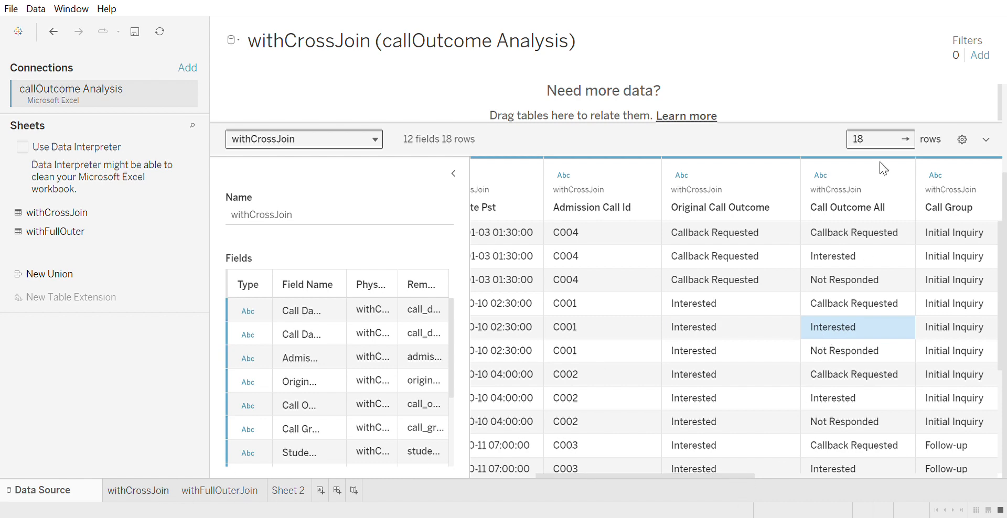
left_click(140, 493)
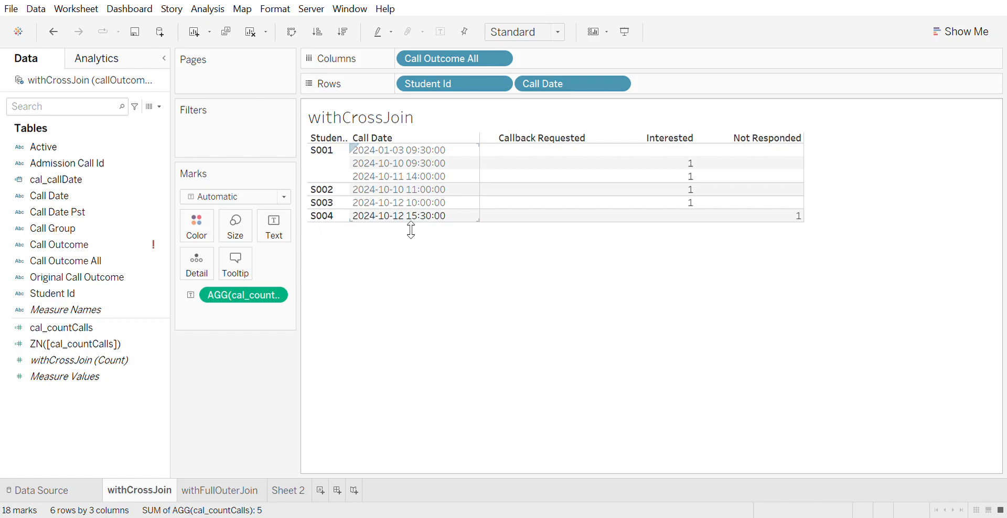
mouse_move(698, 223)
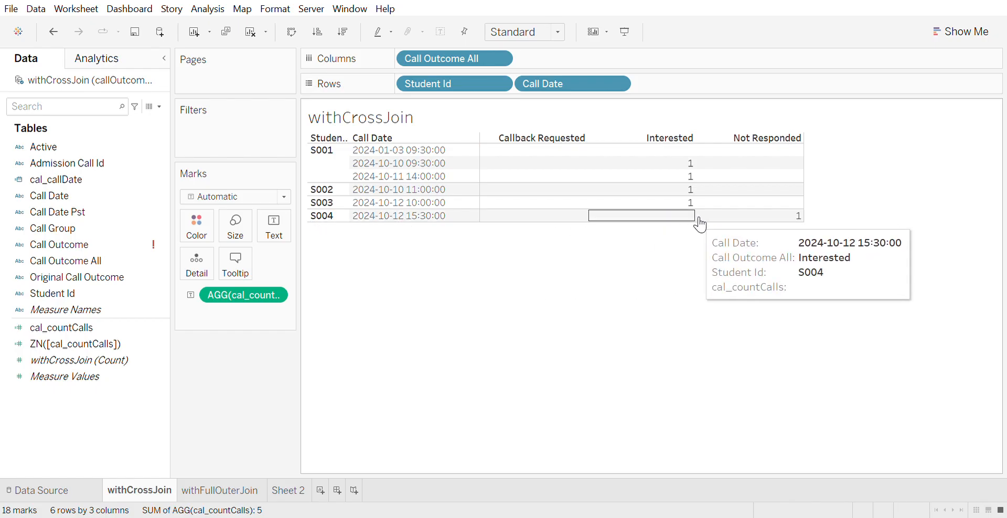
mouse_move(480, 223)
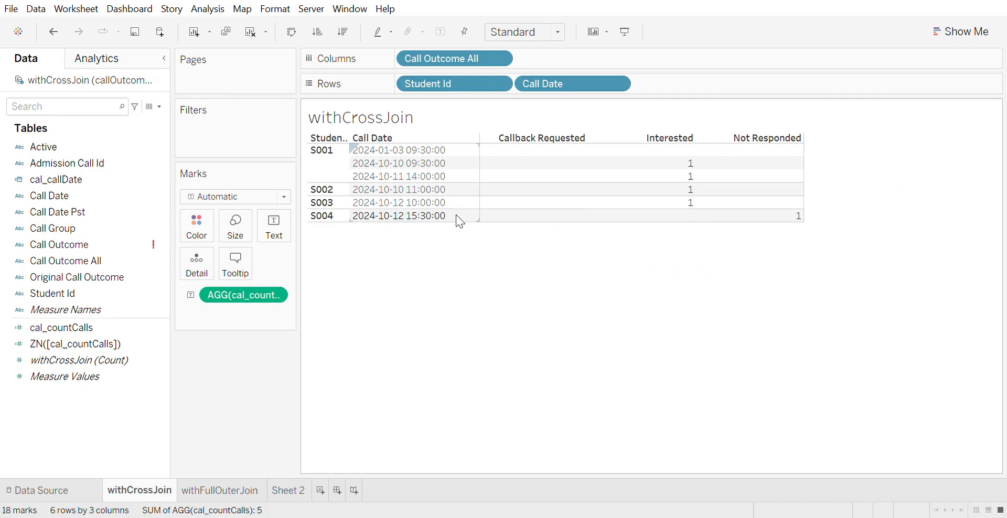
left_click(71, 486)
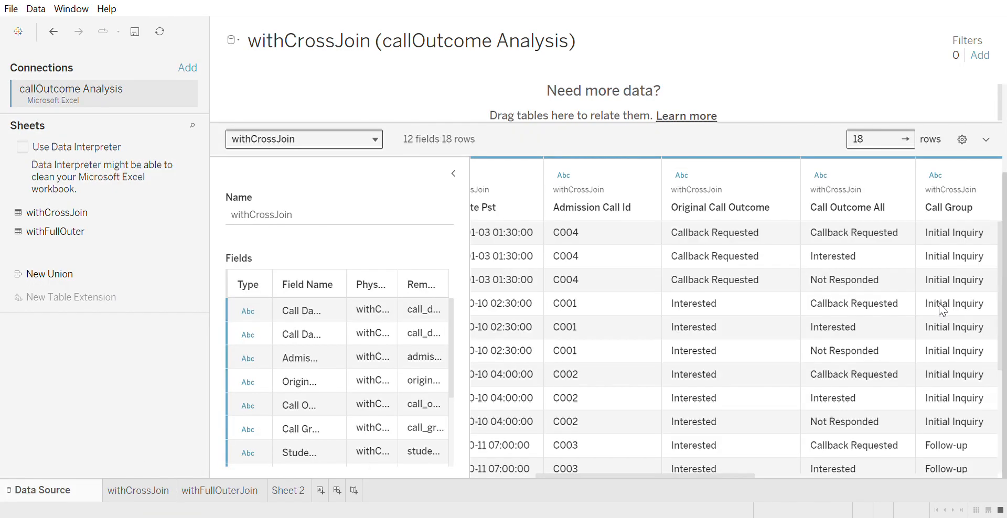
left_click_drag(723, 474, 832, 483)
scroll(870, 430, "down", 2)
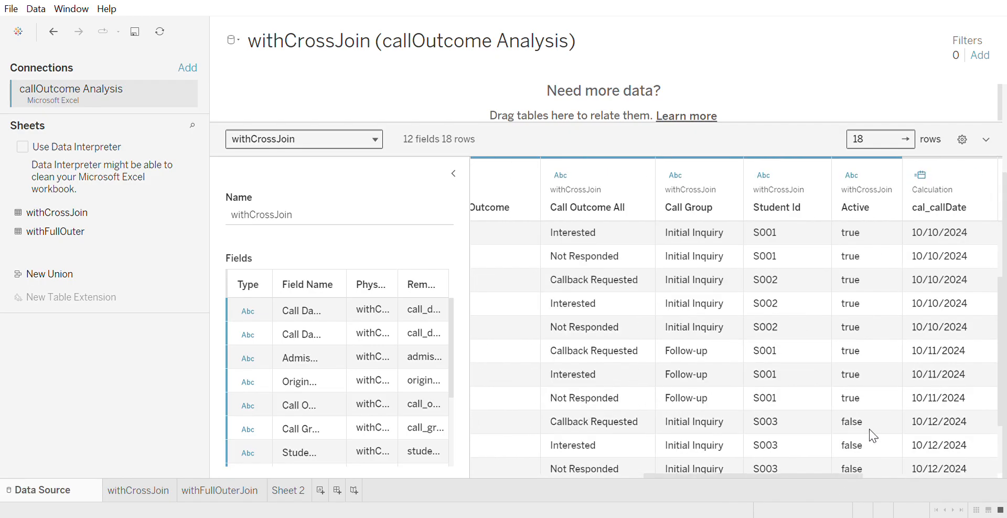
scroll(842, 405, "down", 1)
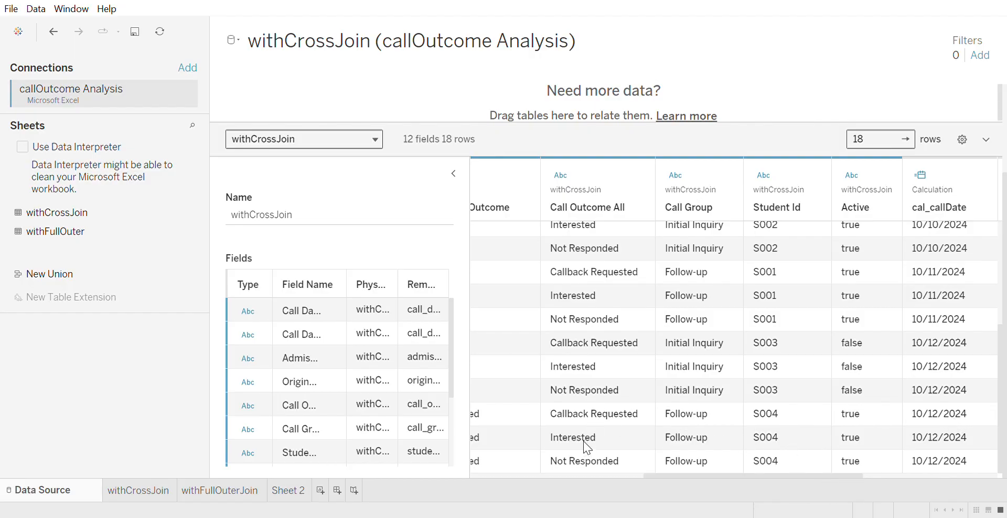
mouse_move(700, 476)
left_mouse_down()
mouse_move(674, 479)
mouse_move(703, 481)
left_mouse_up()
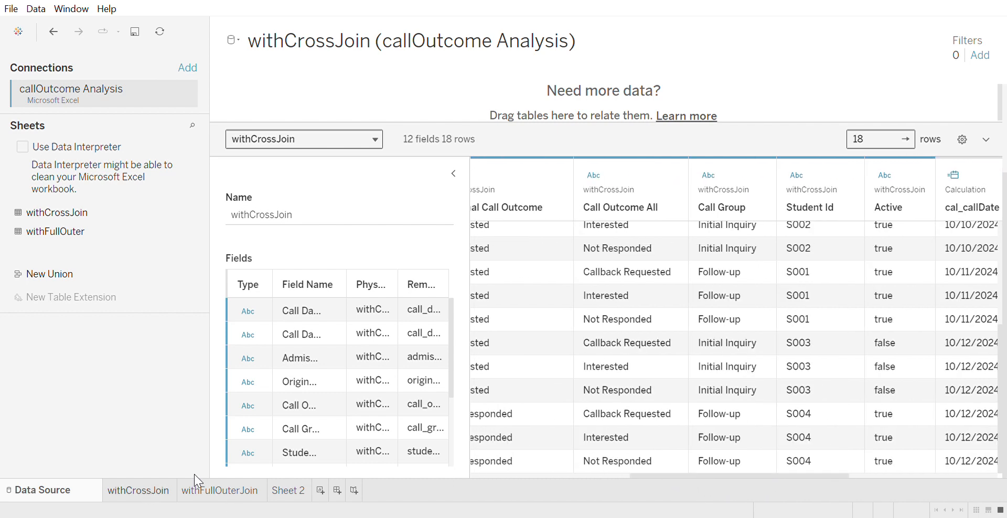
left_click(155, 496)
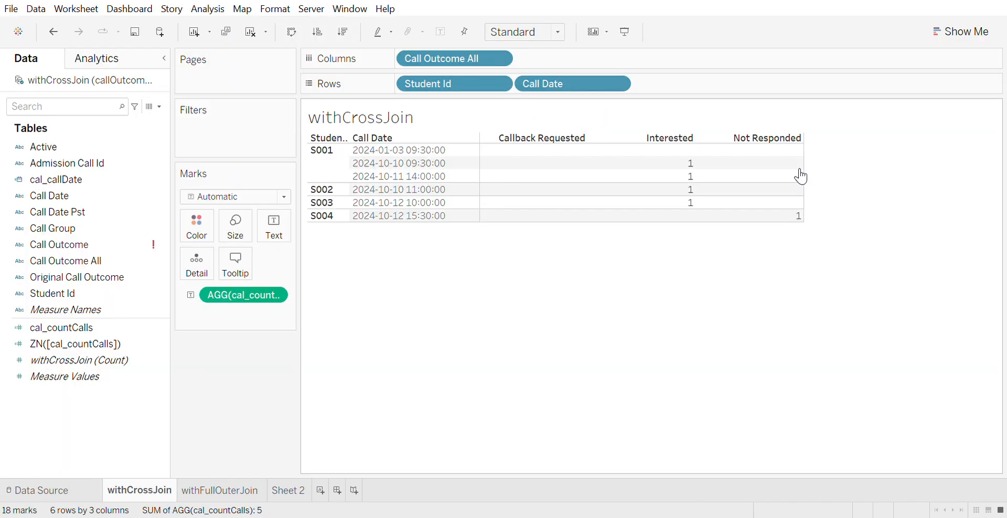
In the data source's last row, compare the Original Call Outcome value with the Call Outcome All value.
left_click(36, 490)
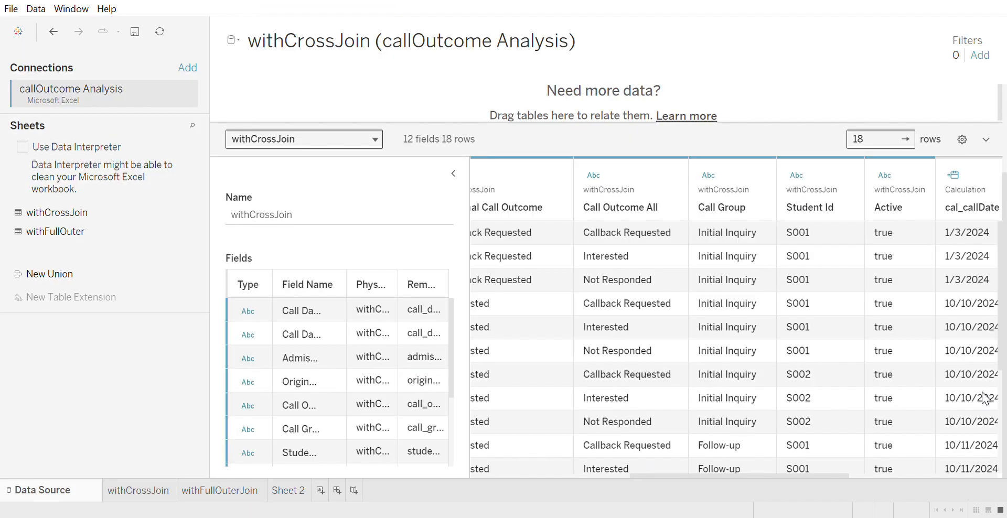
scroll(982, 391, "down", 1)
left_click_drag(1001, 381, 1002, 440)
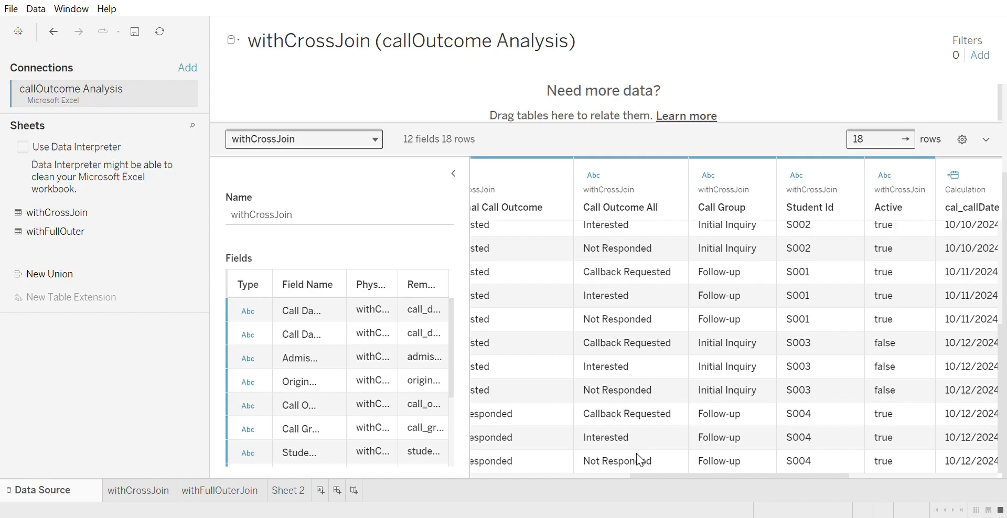
left_click_drag(799, 471, 629, 477)
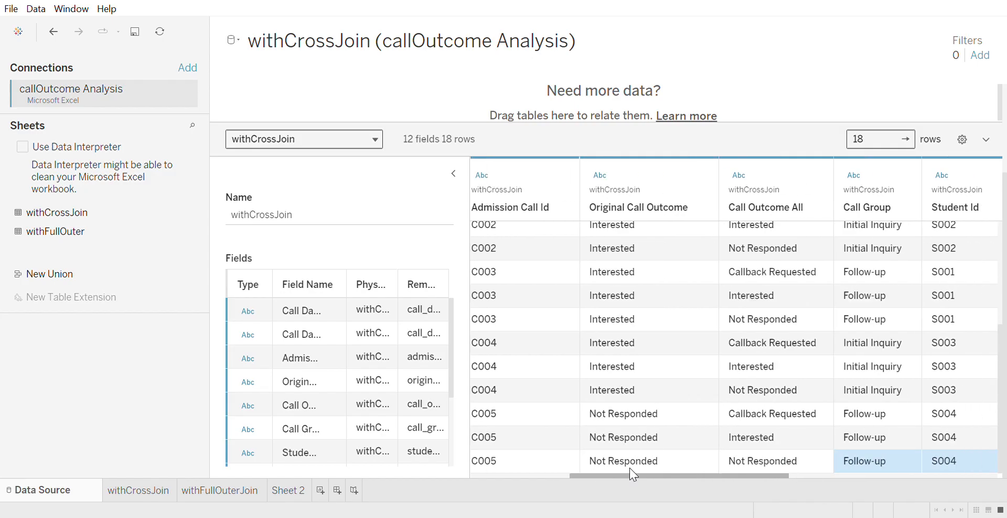
left_click(641, 461)
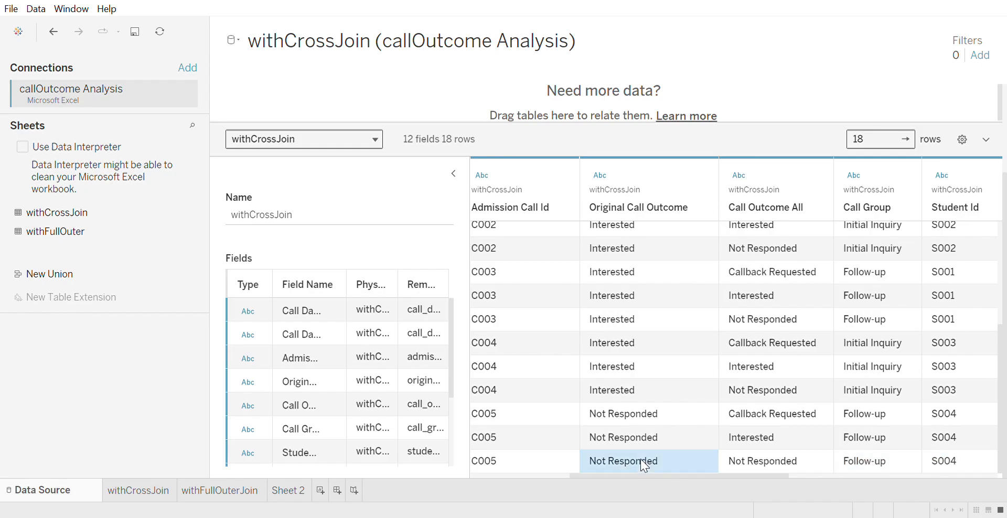
left_click(768, 463)
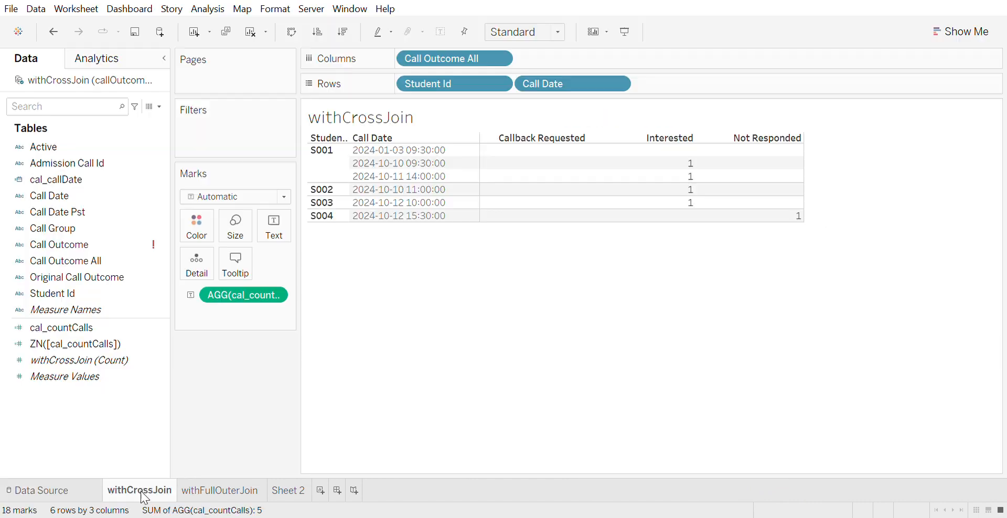
In the withCrossJoin worksheet, wrap the cal_countCalls text measure in ZN() to fill the blank cells with zeros.
left_click(146, 490)
mouse_move(777, 226)
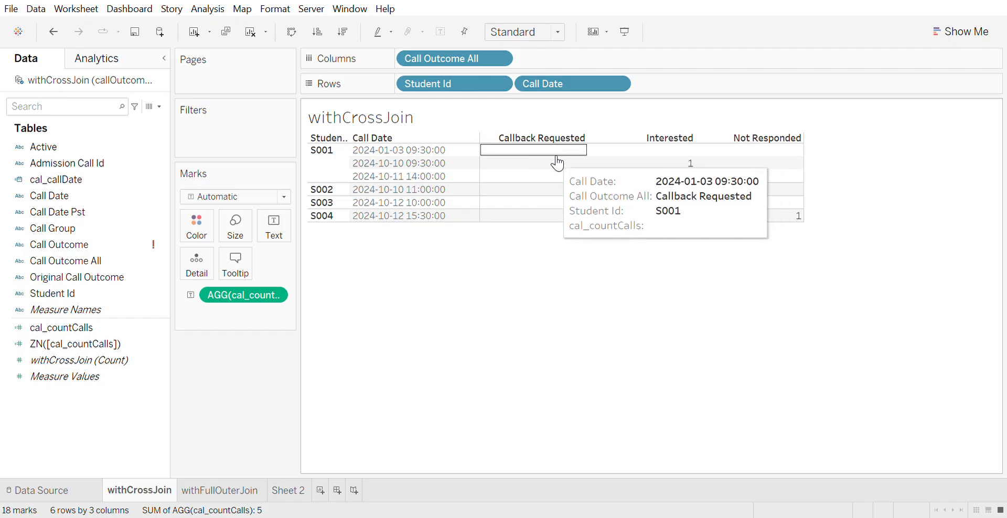
mouse_move(552, 221)
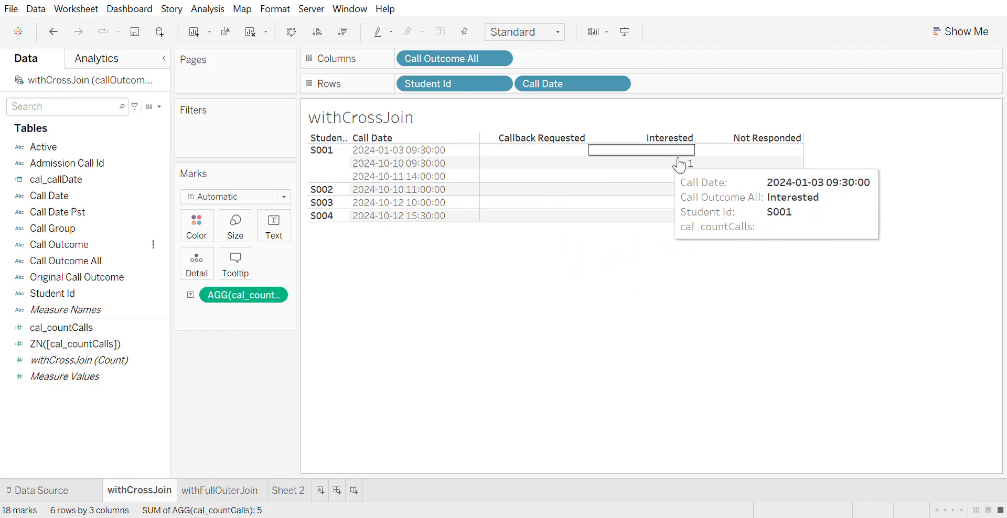
mouse_move(685, 226)
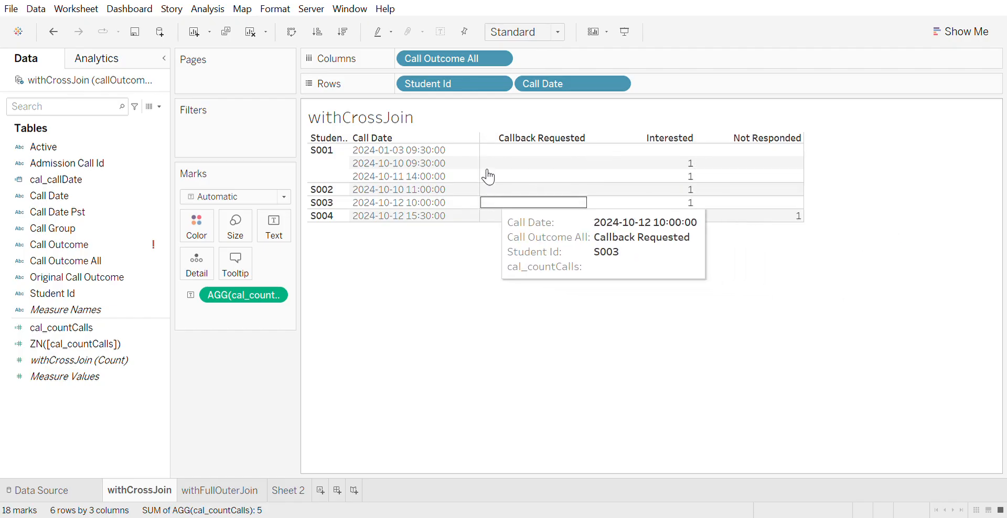
mouse_move(716, 156)
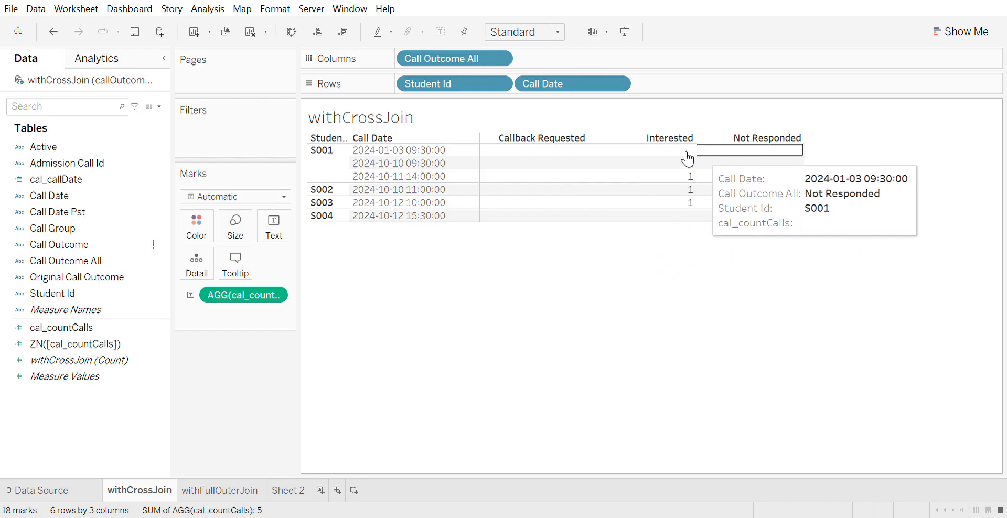
mouse_move(679, 158)
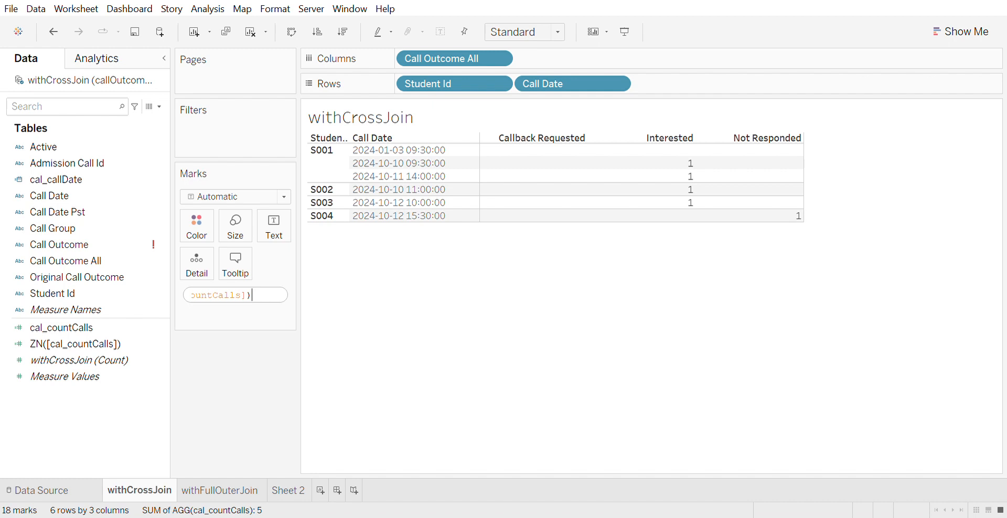
key("Home")
type("ZN(")
key("Return")
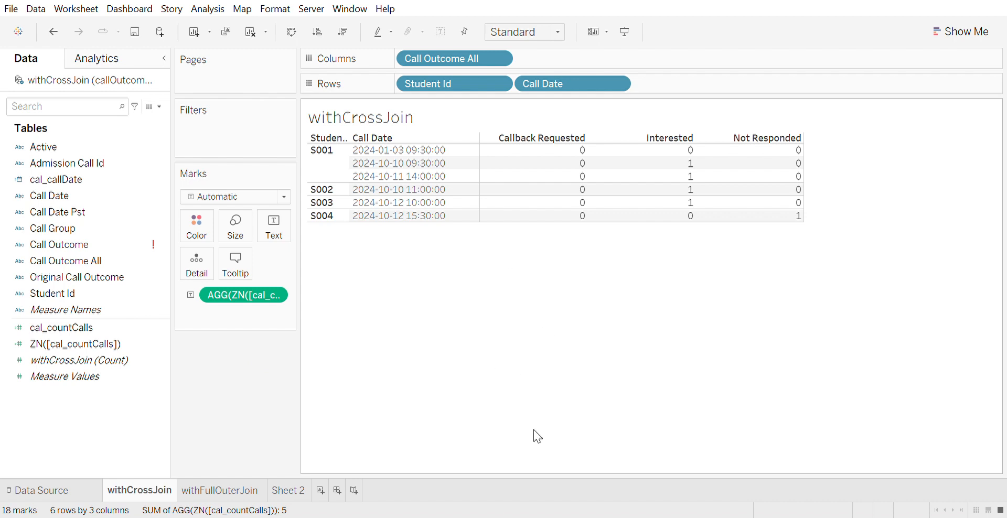
Review the data source preview with its table details collapsed, and return to the withCrossJoin worksheet.
left_click(21, 492)
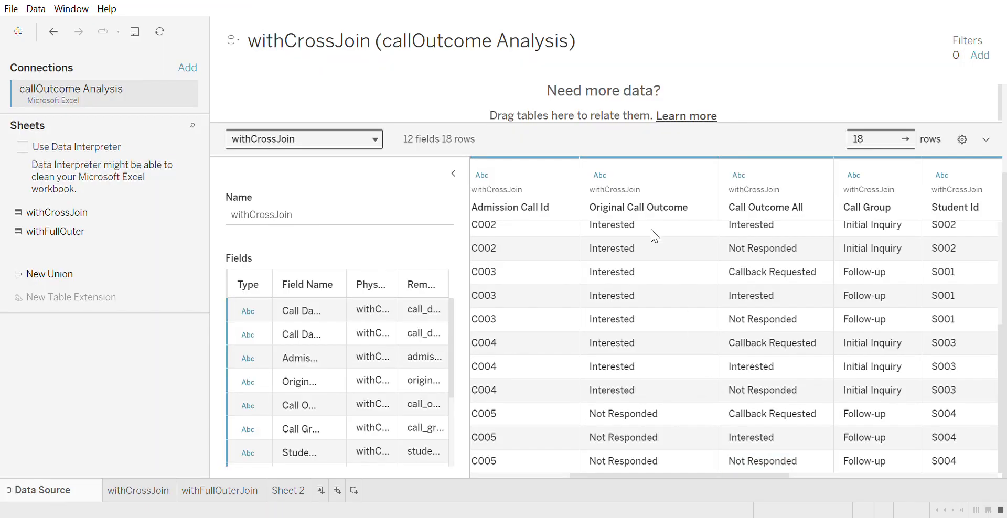
left_click(454, 173)
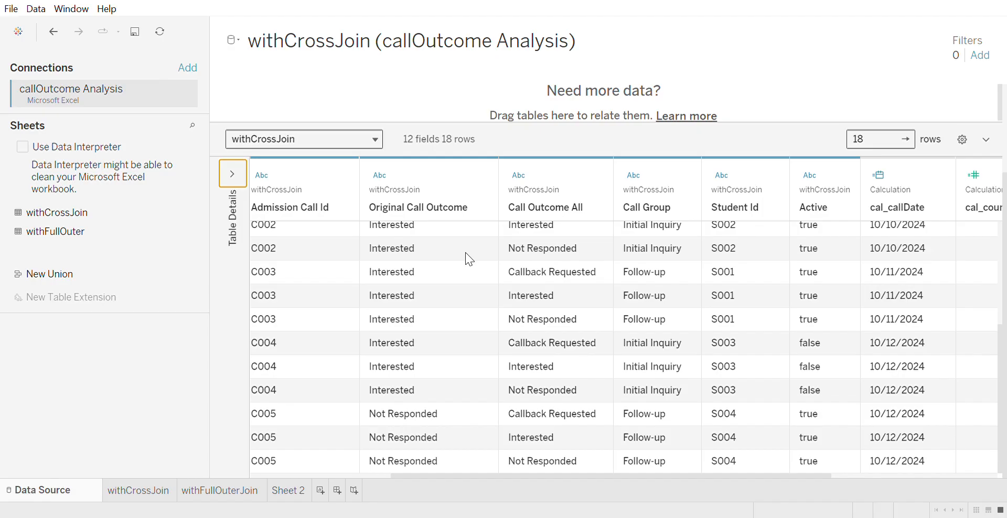
left_click(139, 501)
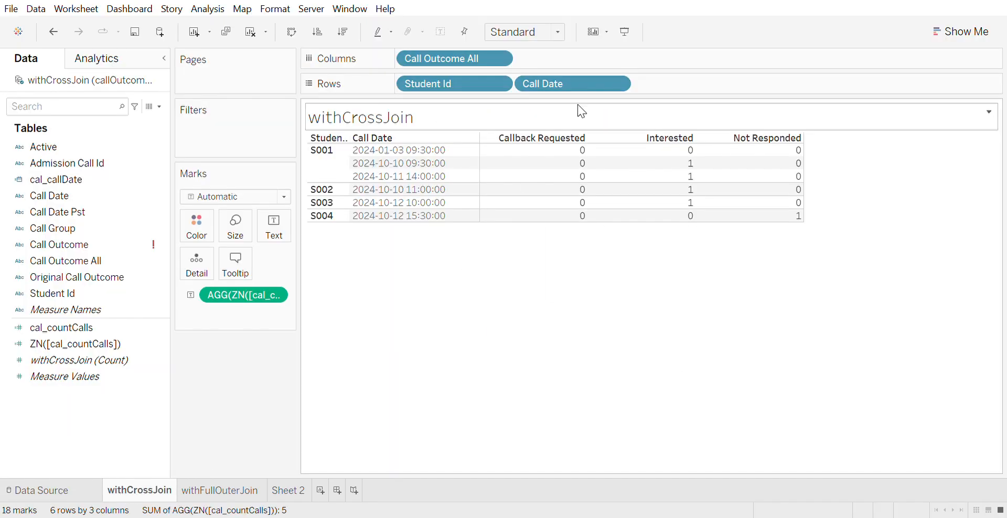